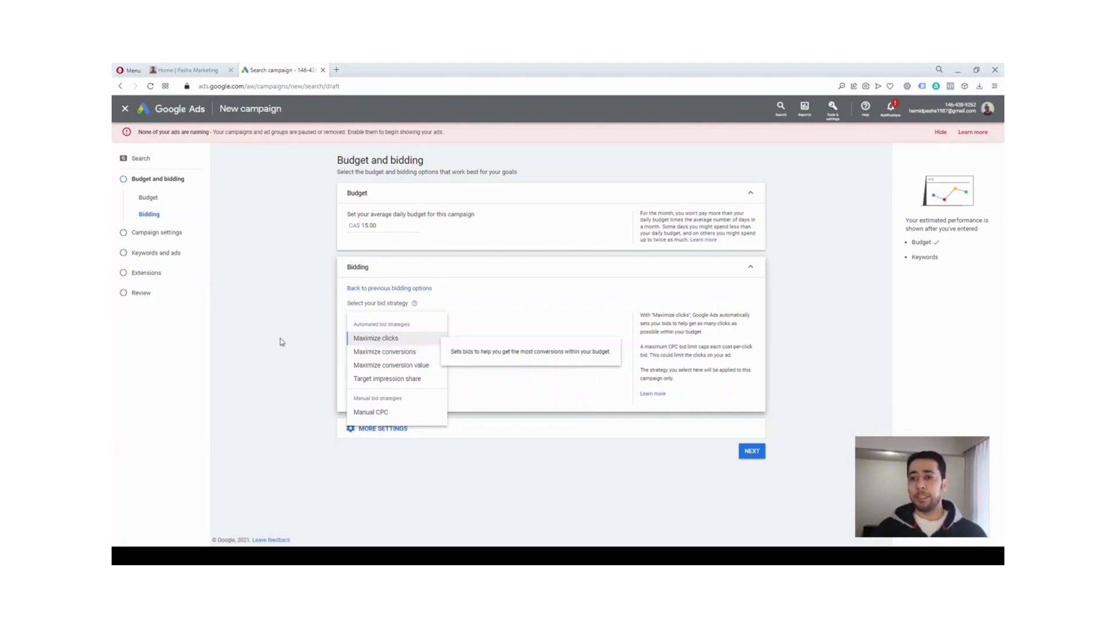
Switch to the advertiser's website and open its Contact Us page to examine the contact form
left_click(268, 312)
left_click(199, 74)
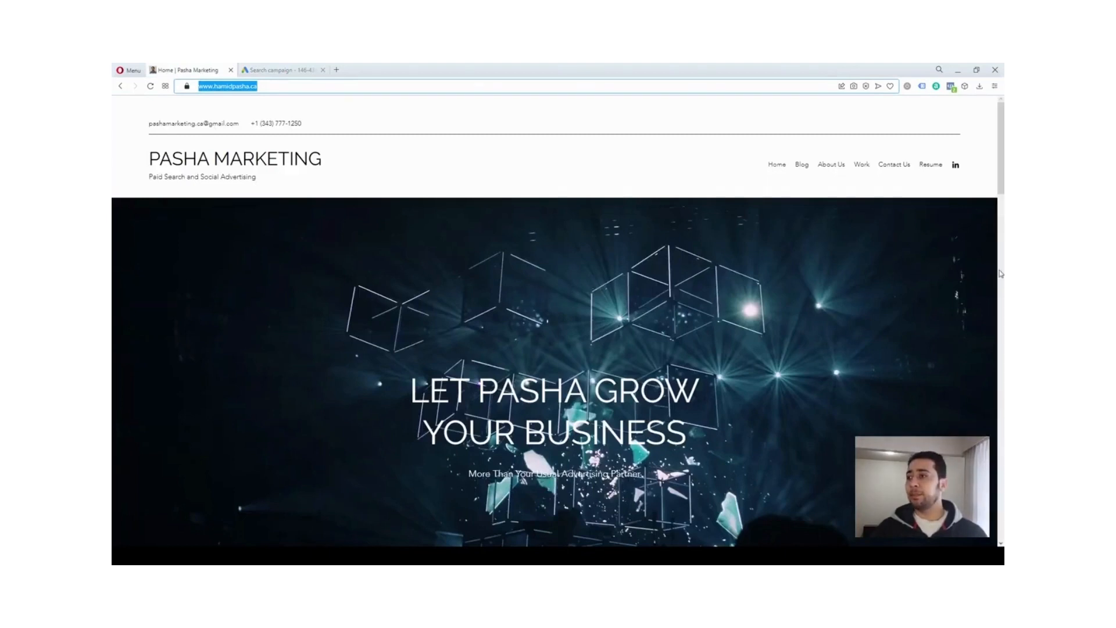
left_click(1000, 261)
left_click_drag(1001, 261, 1000, 181)
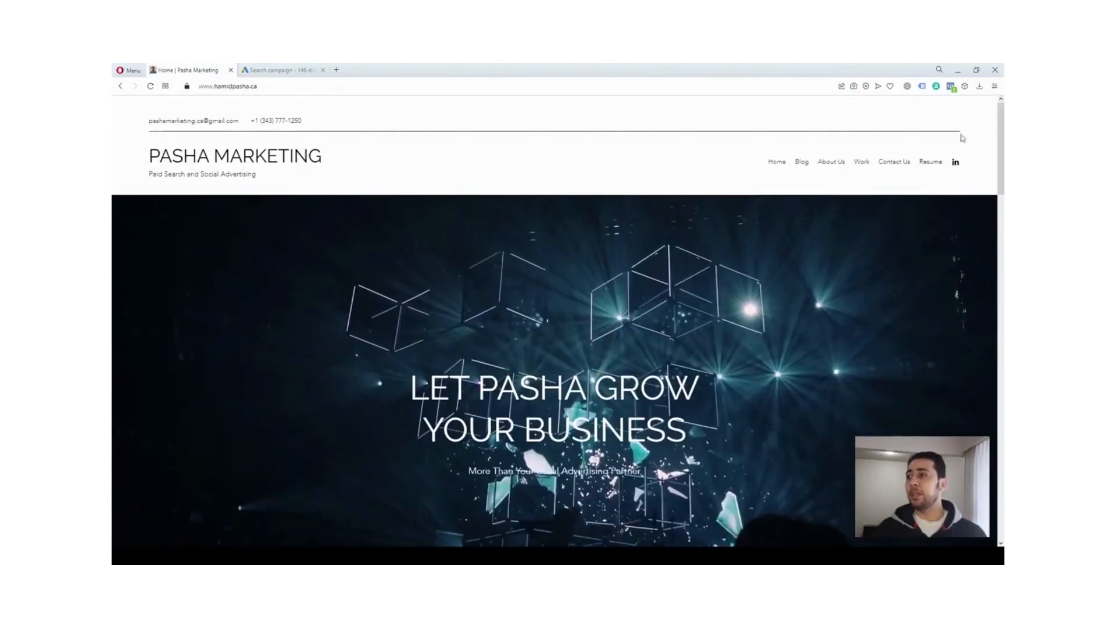
left_click(883, 165)
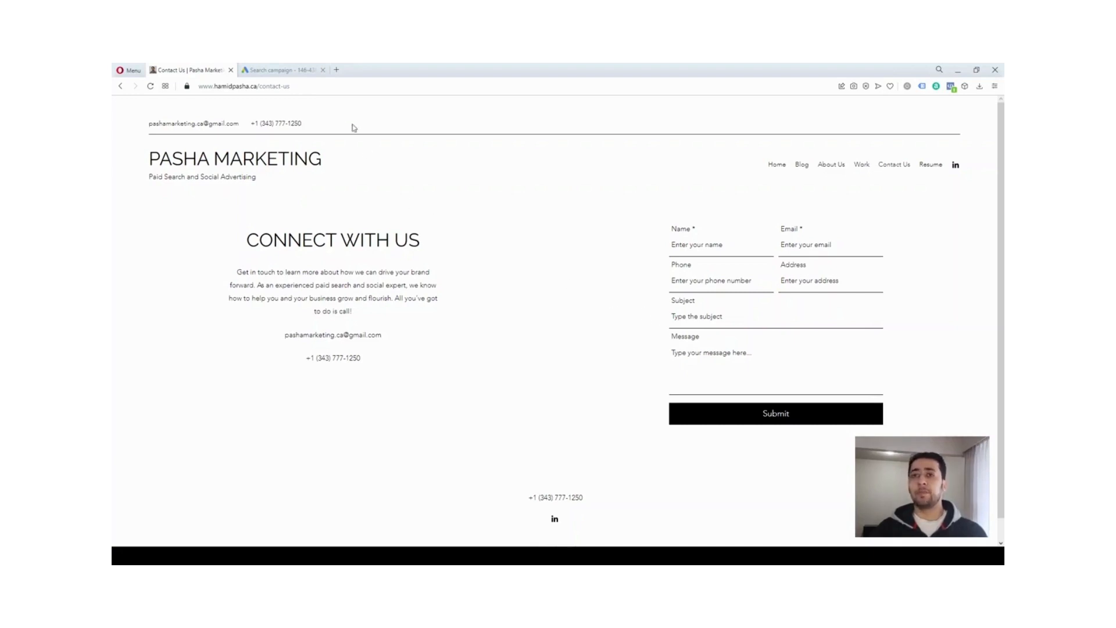
Return to the Google Ads campaign draft and look at the Conversions entry among the measurement tools
left_click(296, 78)
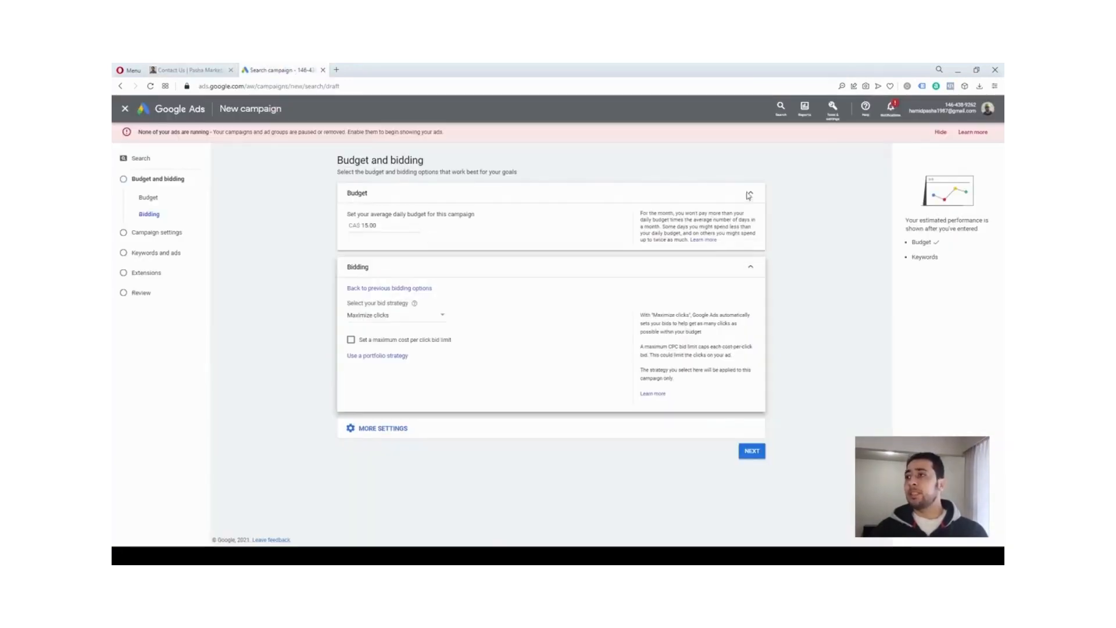
left_click(831, 110)
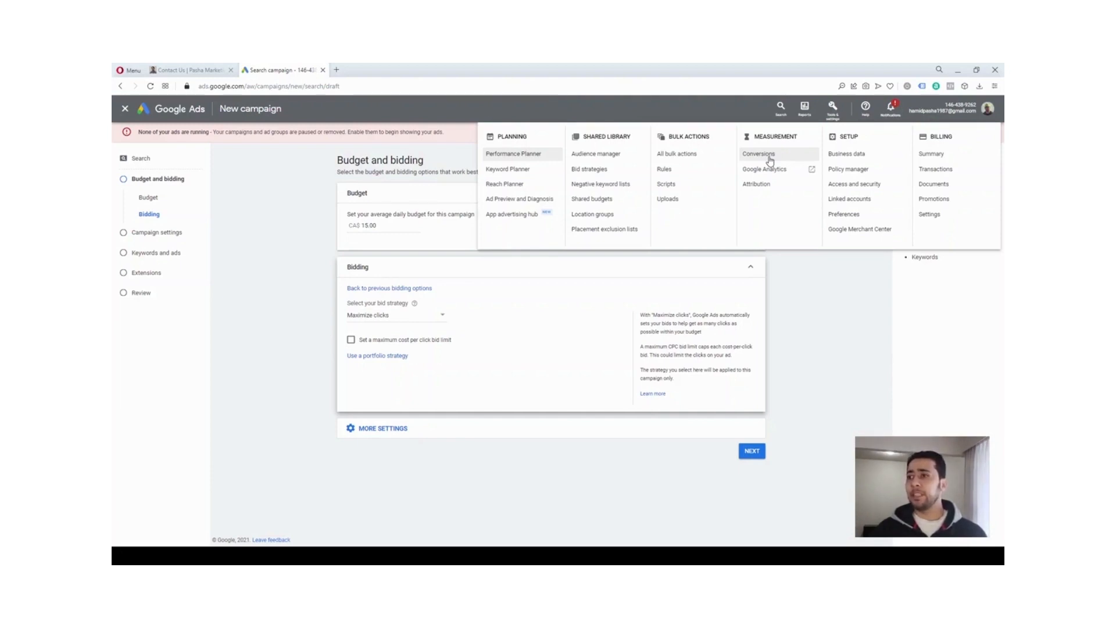
left_click(794, 304)
Choose Maximize clicks as the campaign's bid strategy, without a maximum cost per click bid limit
left_click(399, 320)
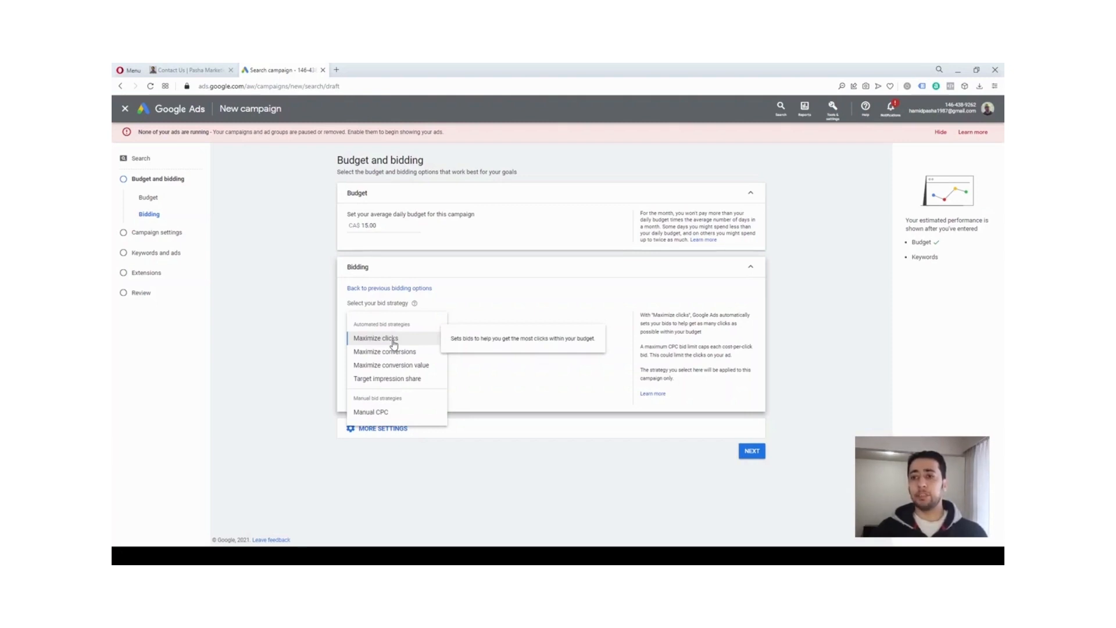
left_click(404, 343)
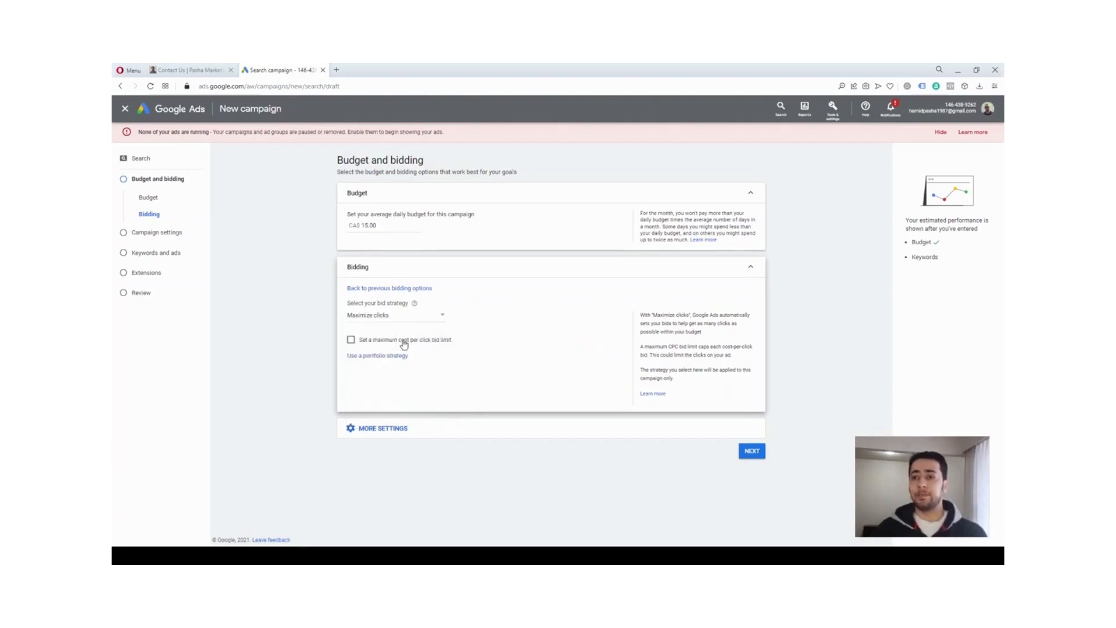
left_click(428, 317)
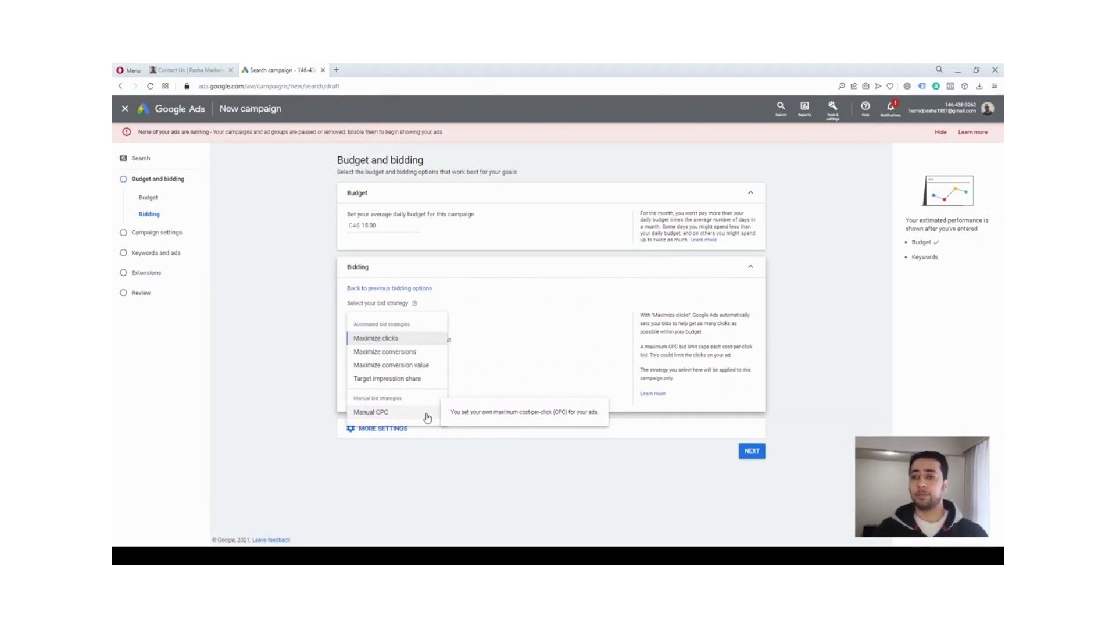
left_click(393, 342)
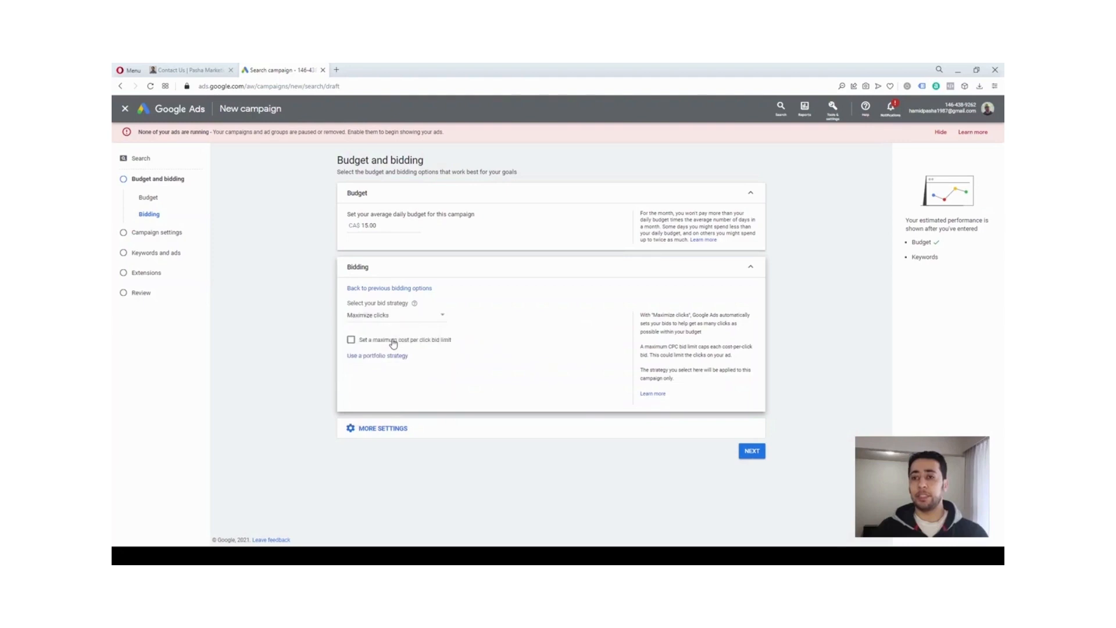
Expand the additional bidding settings and set ad rotation to "Optimize: Prefer best performing ads"
left_click(389, 434)
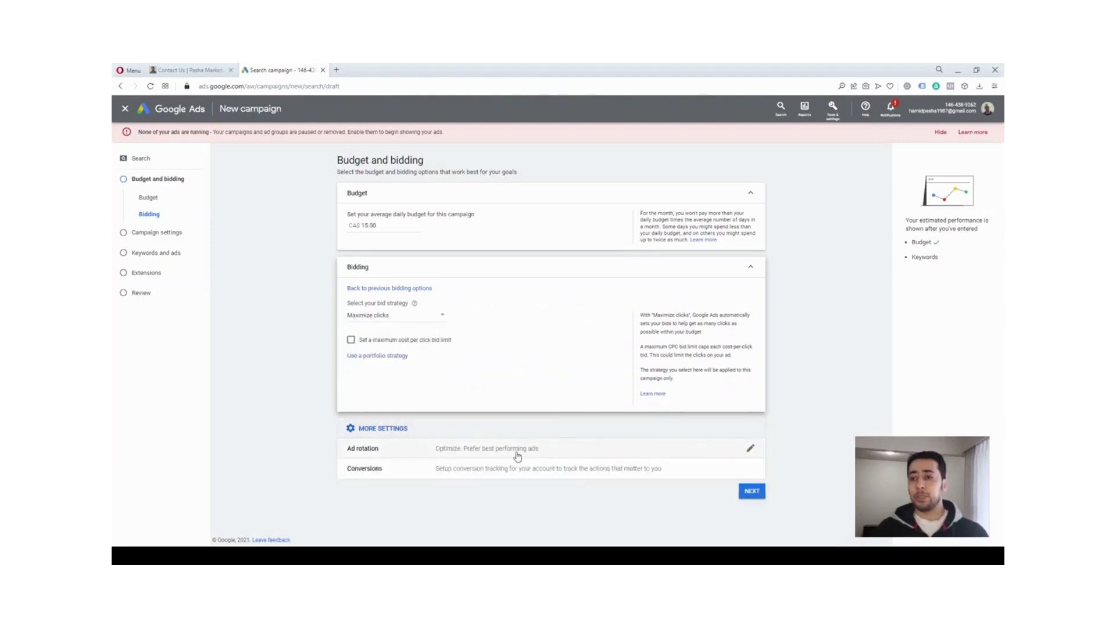
left_click(464, 455)
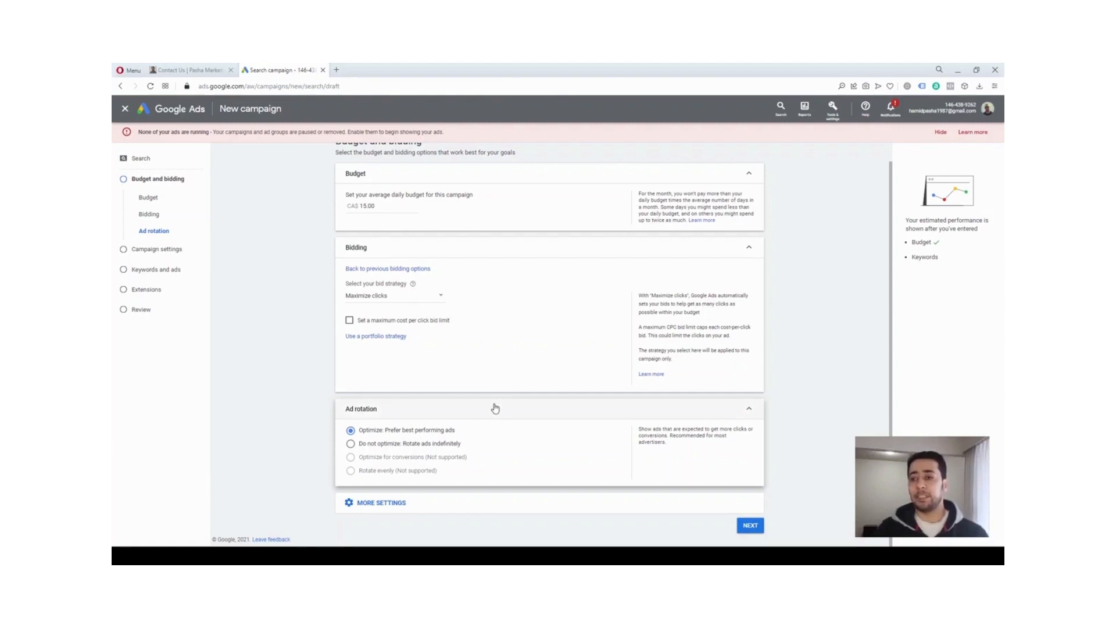
left_click(394, 445)
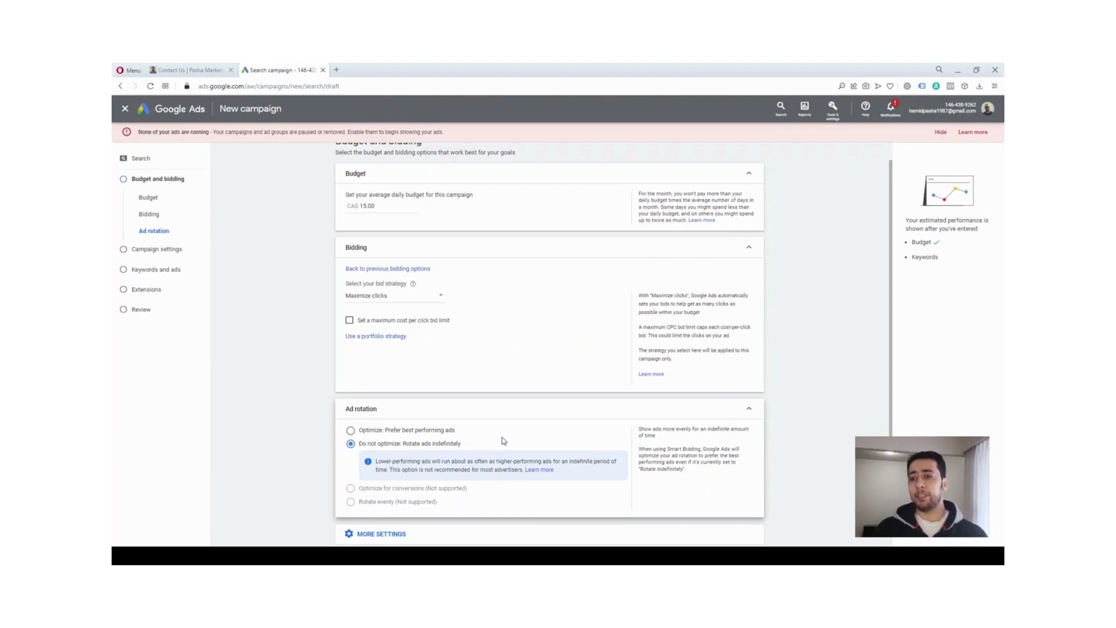
left_click(445, 431)
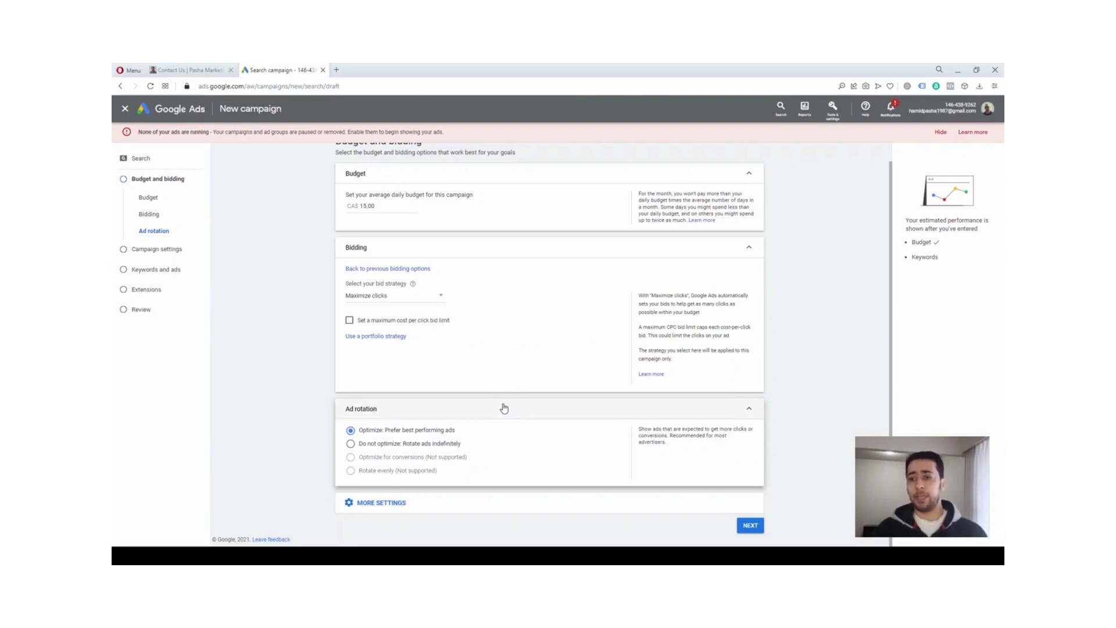
Continue to the campaign settings and exclude both Google search partners and the Google Display Network
left_click(750, 525)
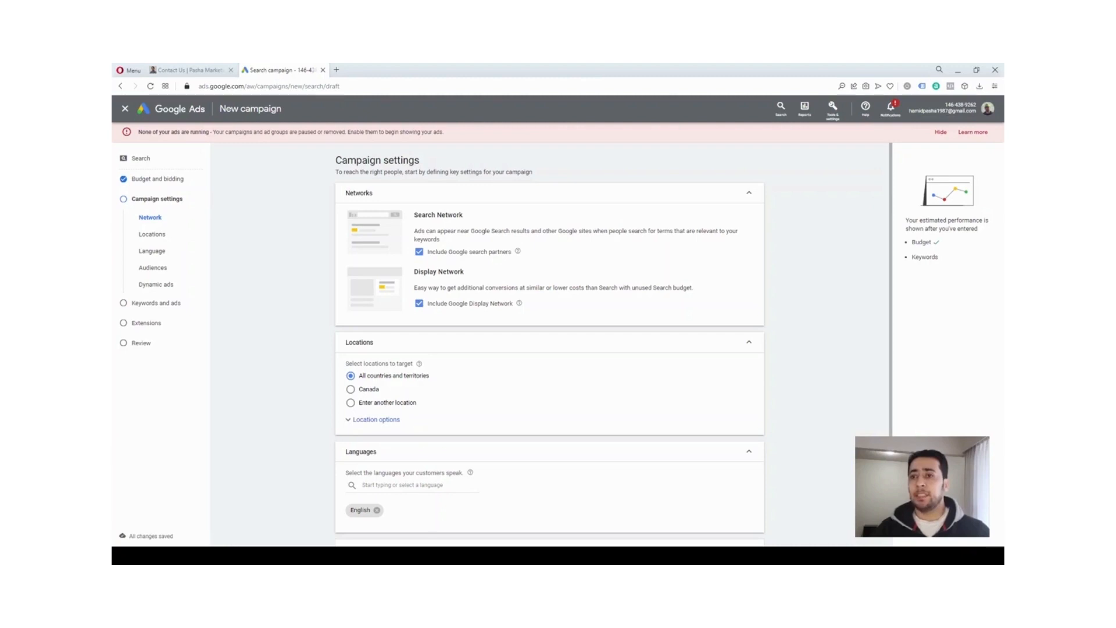
left_click(419, 251)
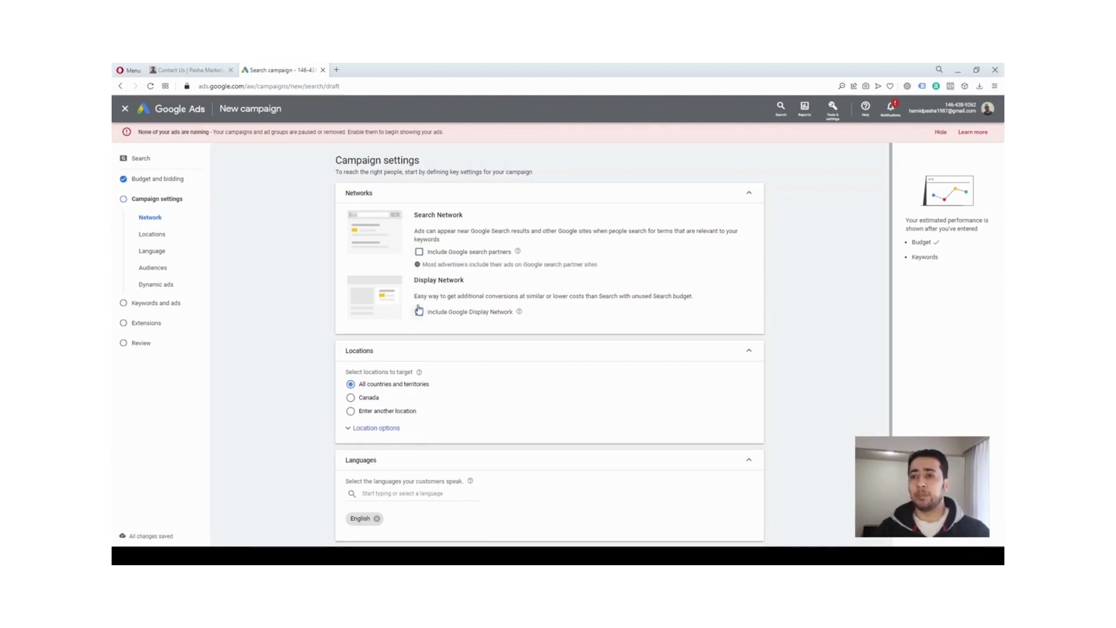
left_click(419, 312)
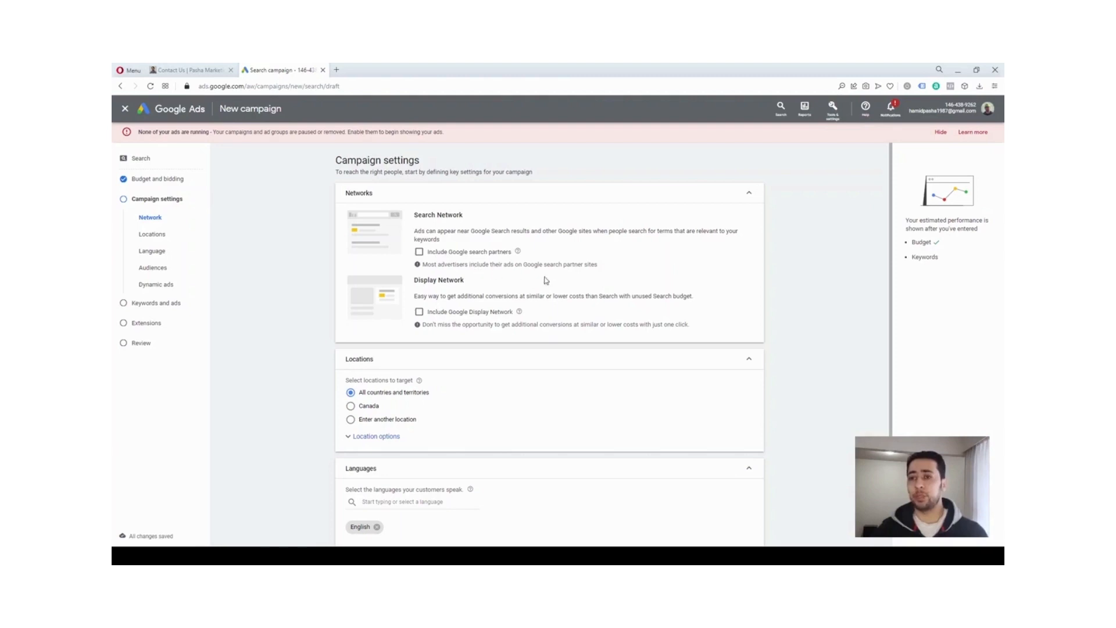
Switch location targeting to a custom location and target the country Canada
scroll(642, 277, "down", 1)
scroll(630, 289, "down", 1)
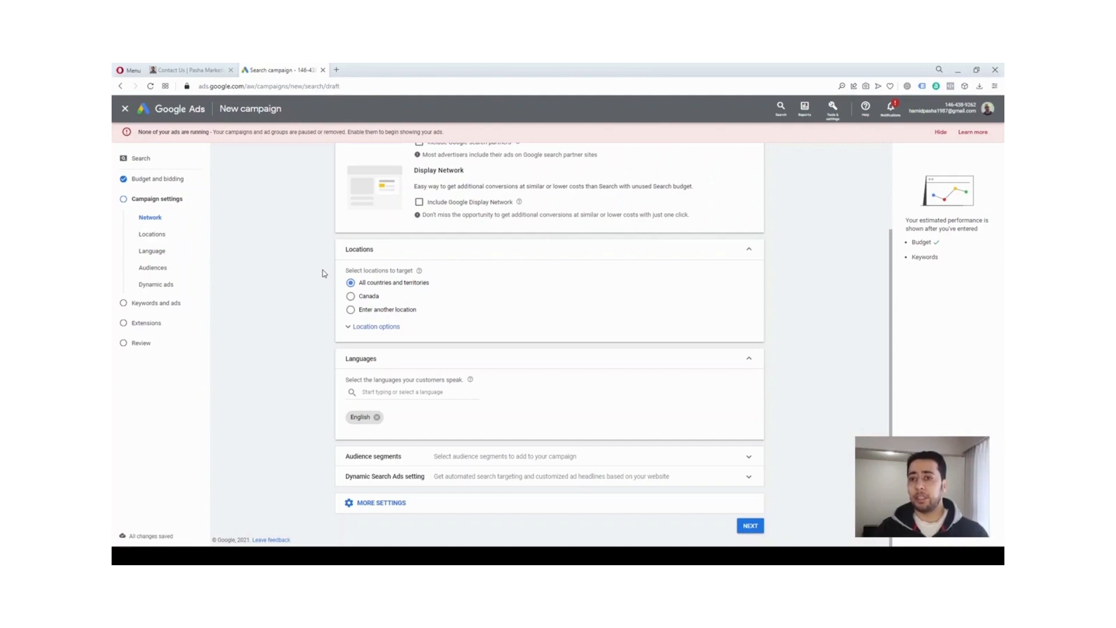
left_click(351, 310)
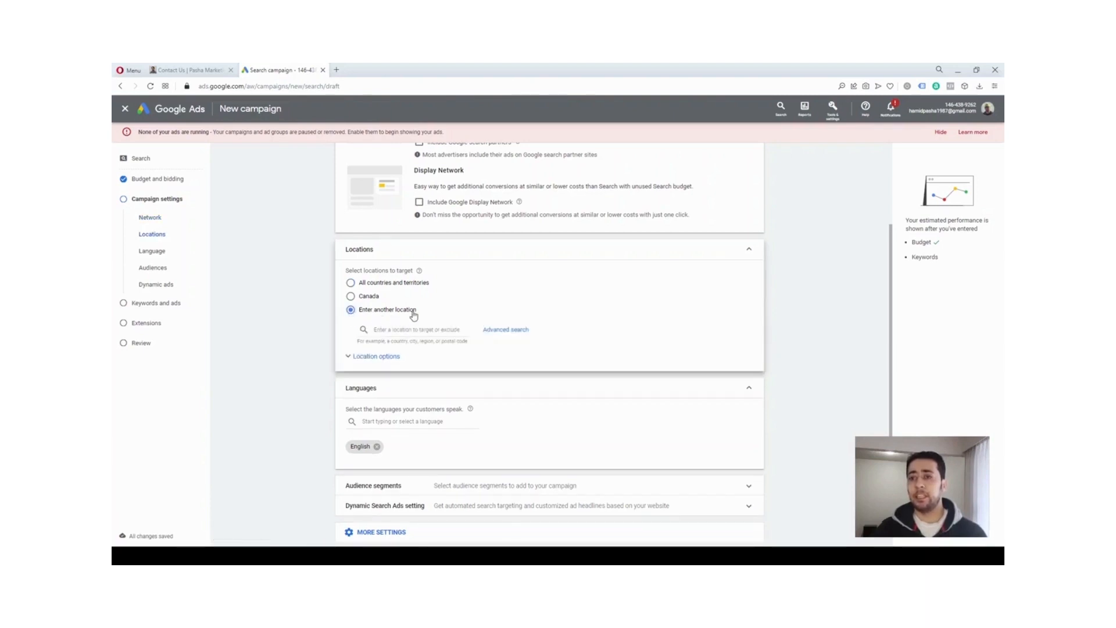
left_click(421, 329)
type("c")
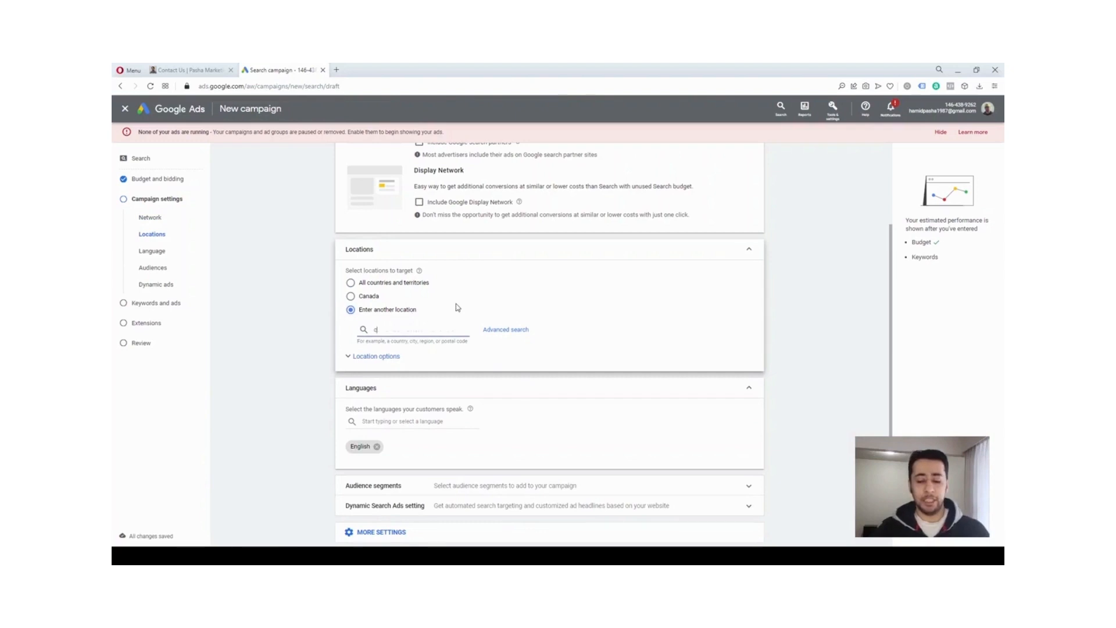
type("anada")
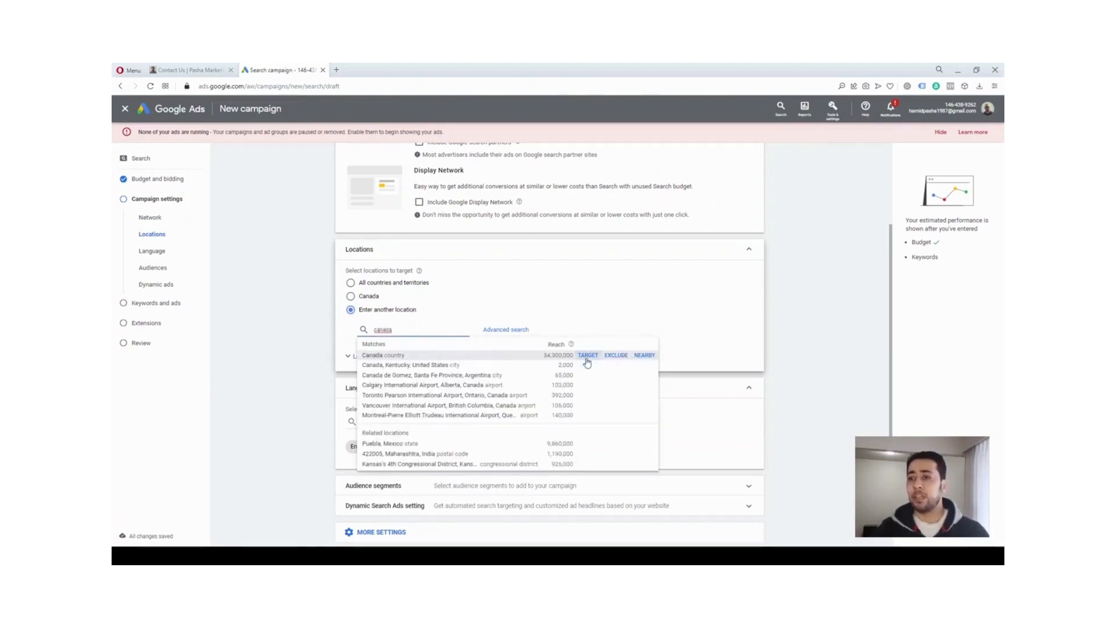
left_click(587, 358)
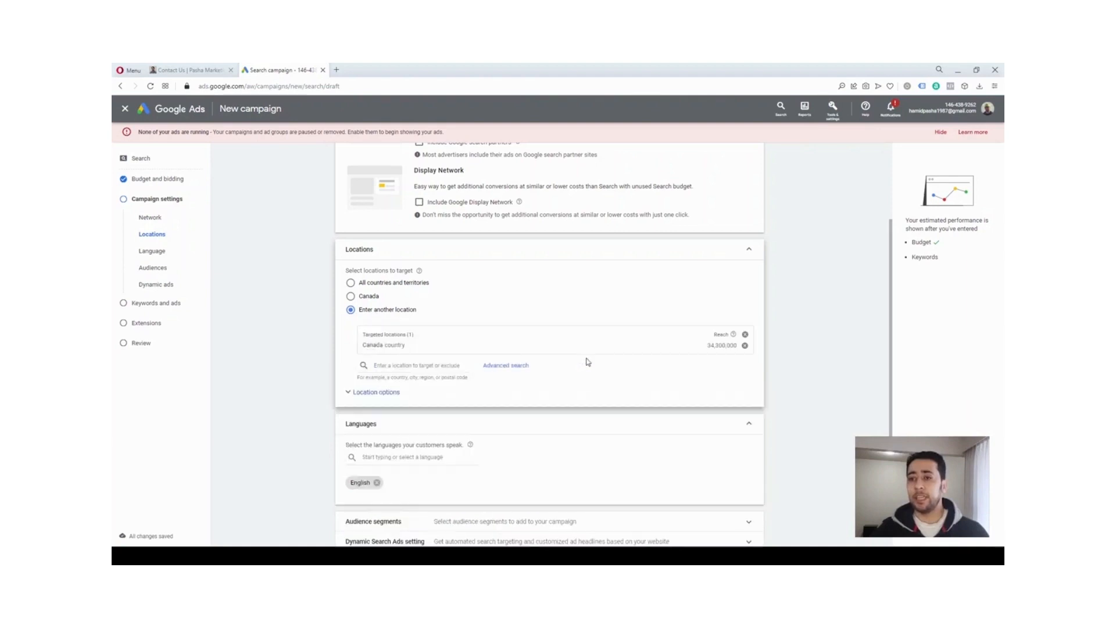
Search for Quebec and exclude the province from the campaign's targeted locations
left_click(401, 367)
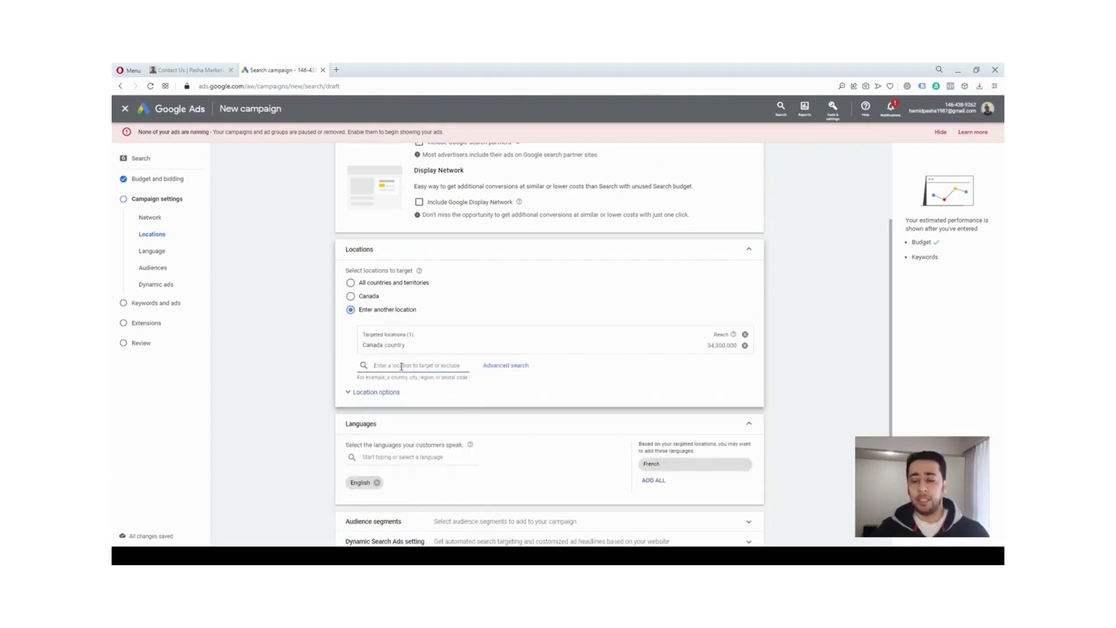
type("que")
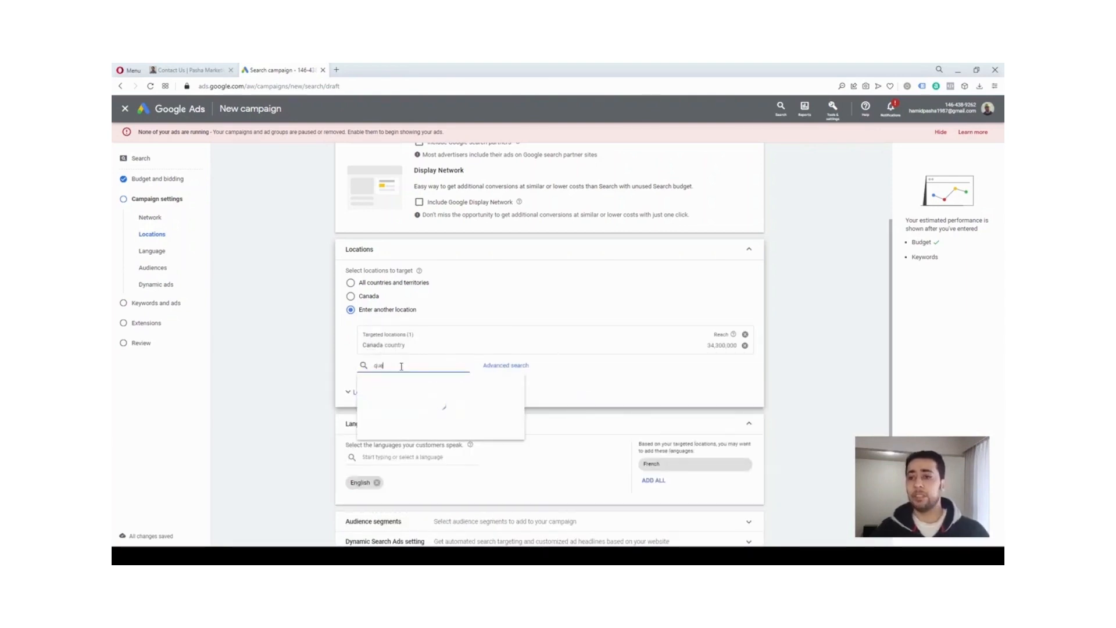
type("bec")
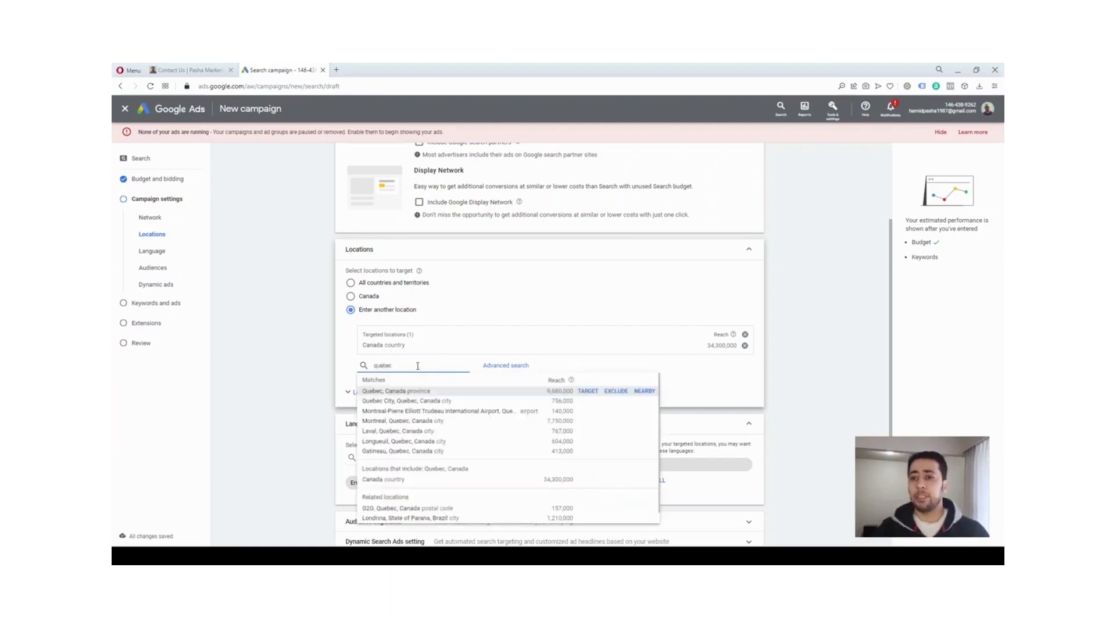
left_click(615, 392)
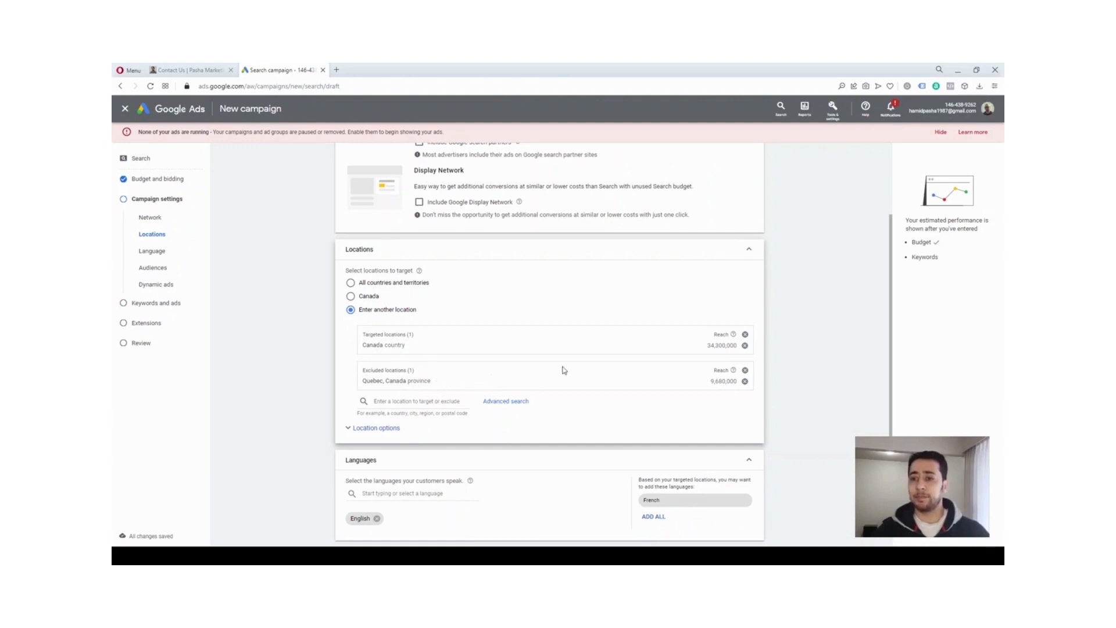
Review the languages available for the campaign's customers, keeping English as the only selected language
scroll(564, 369, "down", 1)
scroll(564, 369, "up", 1)
scroll(564, 372, "down", 2)
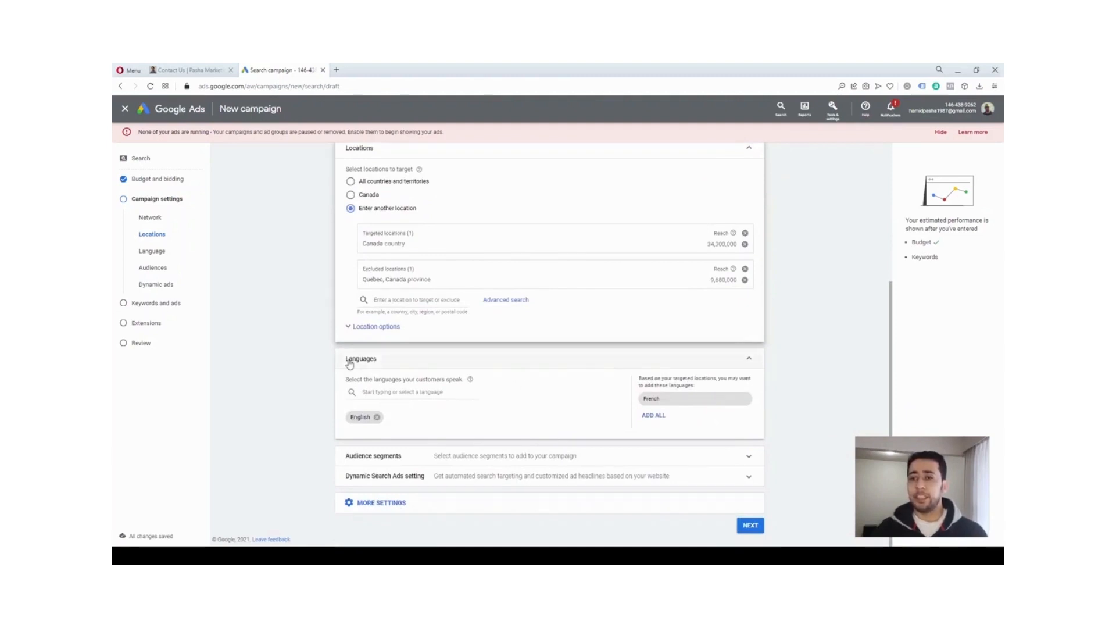
left_click(452, 393)
left_click(507, 395)
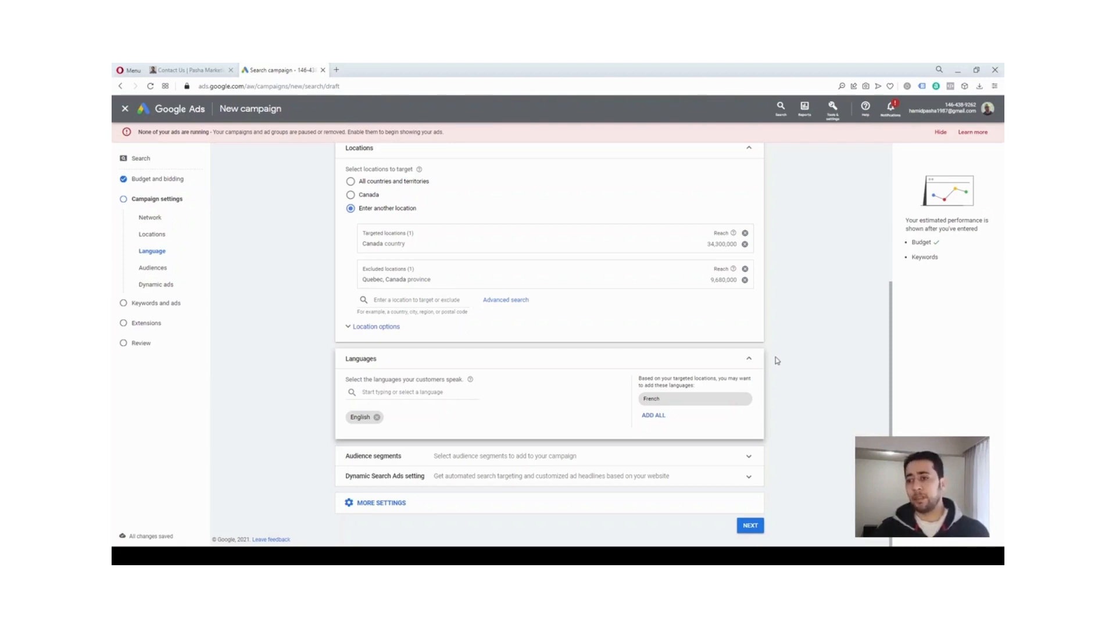
left_click(404, 393)
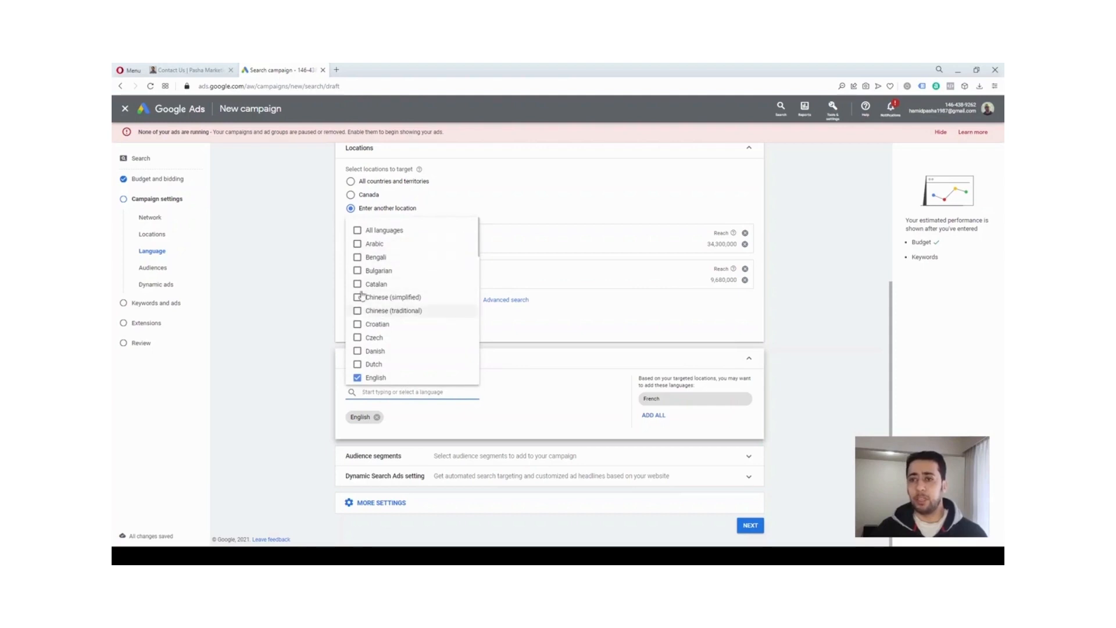
left_click(294, 409)
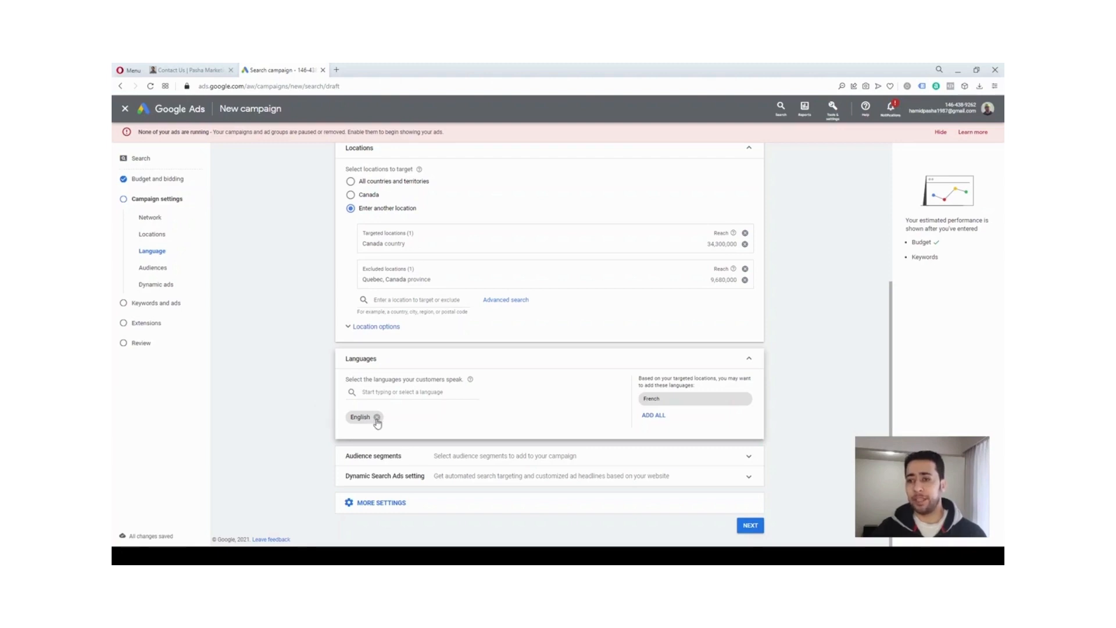
Search the audience segments for "sneaker" and add the in-market segments Athletic Shoes and Running Apparel
left_click(495, 455)
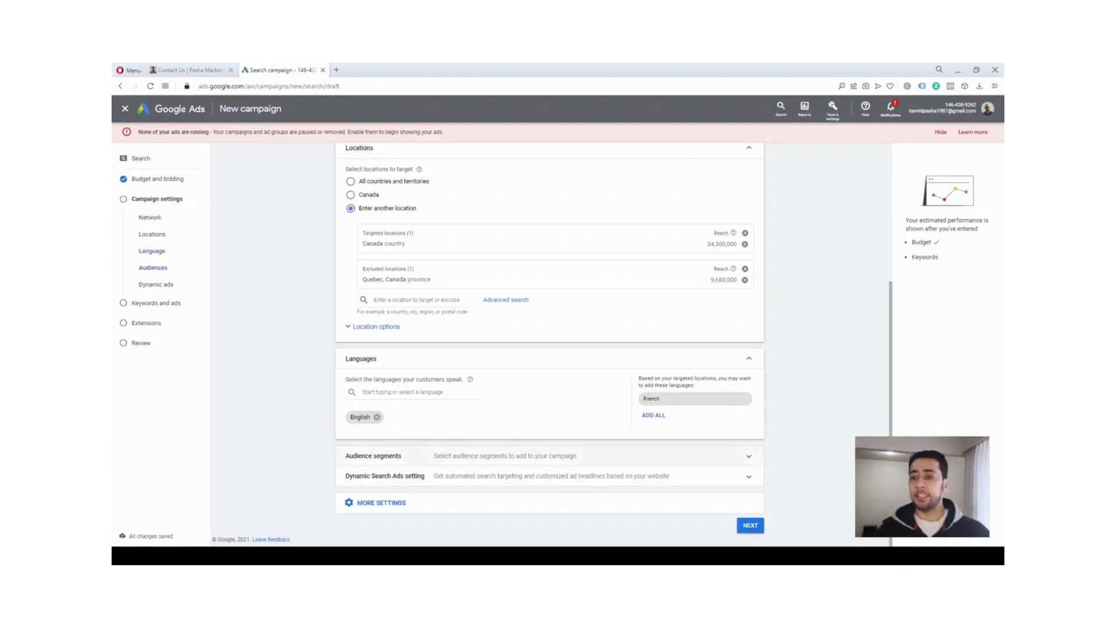
scroll(778, 465, "down", 4)
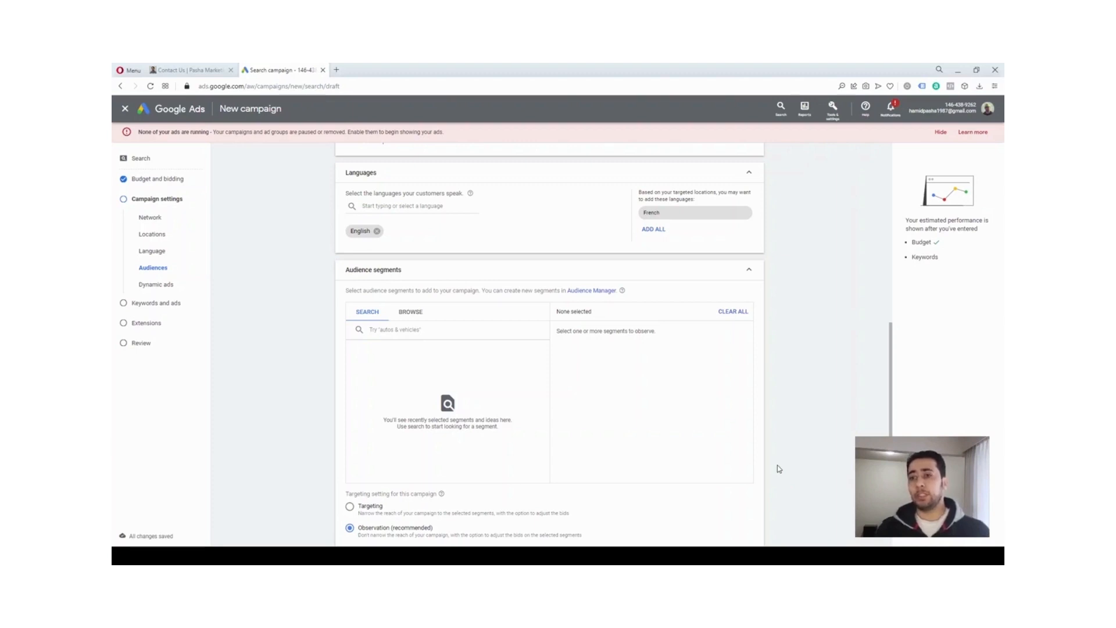
left_click(443, 332)
type("sneaker")
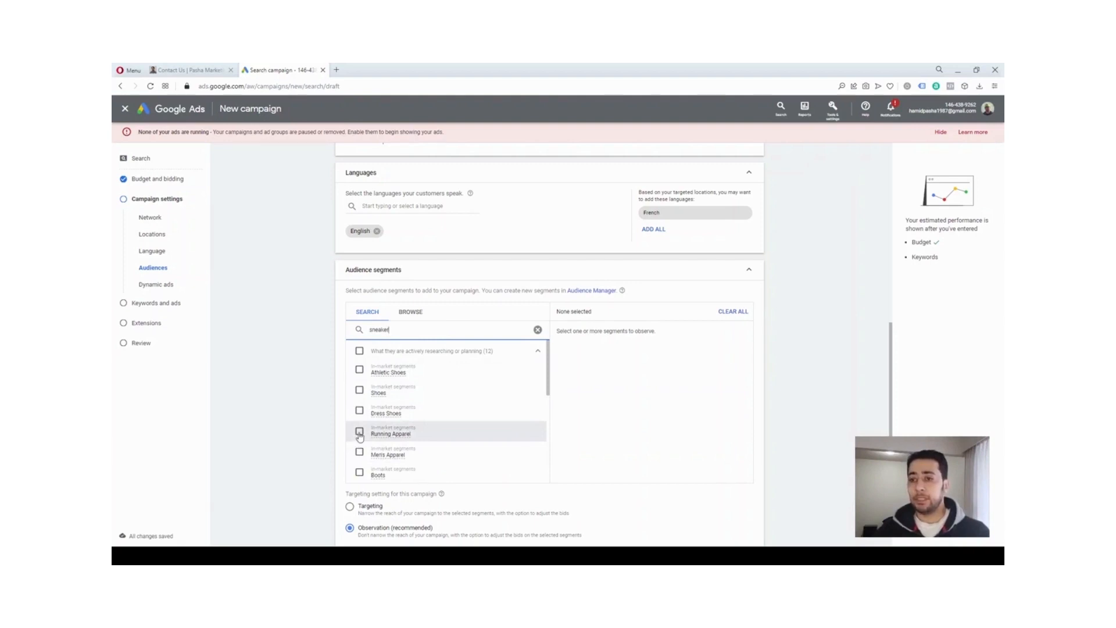
left_click(359, 371)
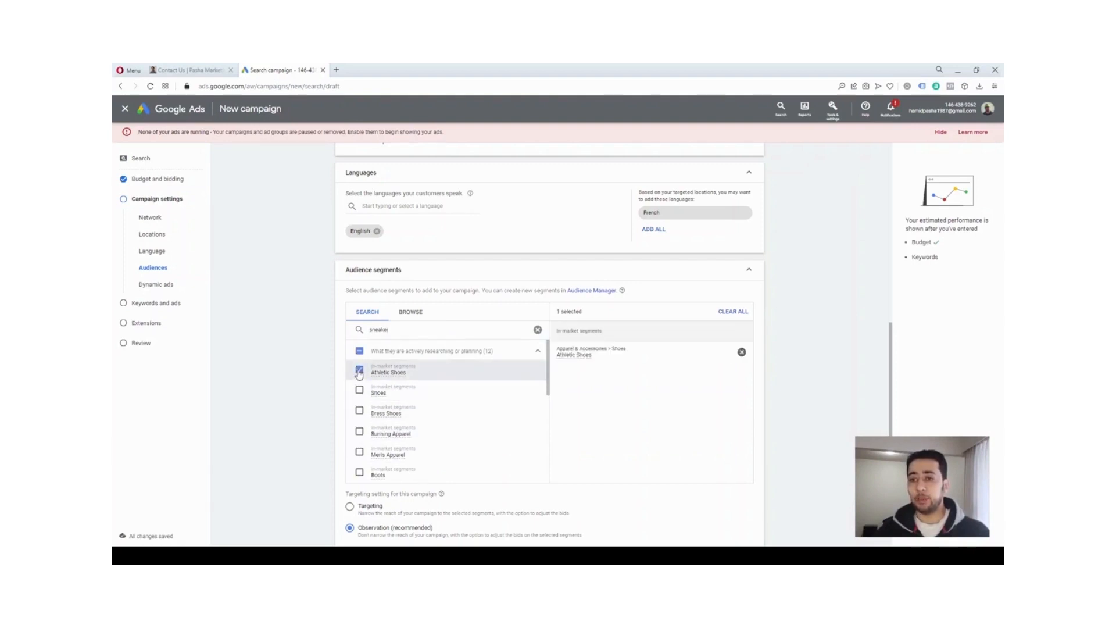
left_click(359, 433)
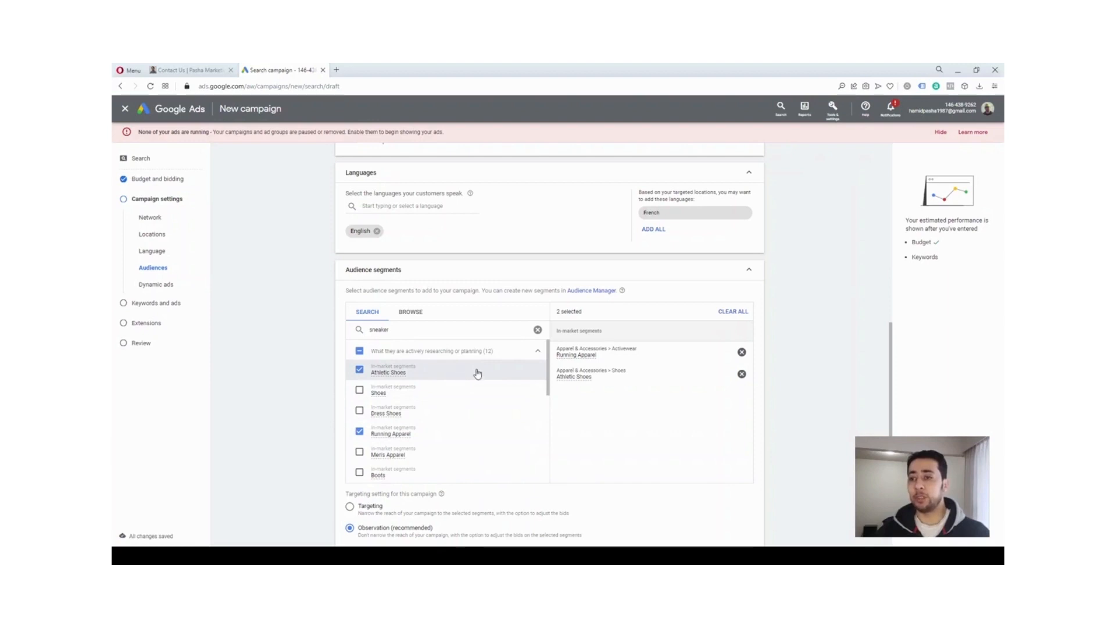
scroll(798, 378, "down", 1)
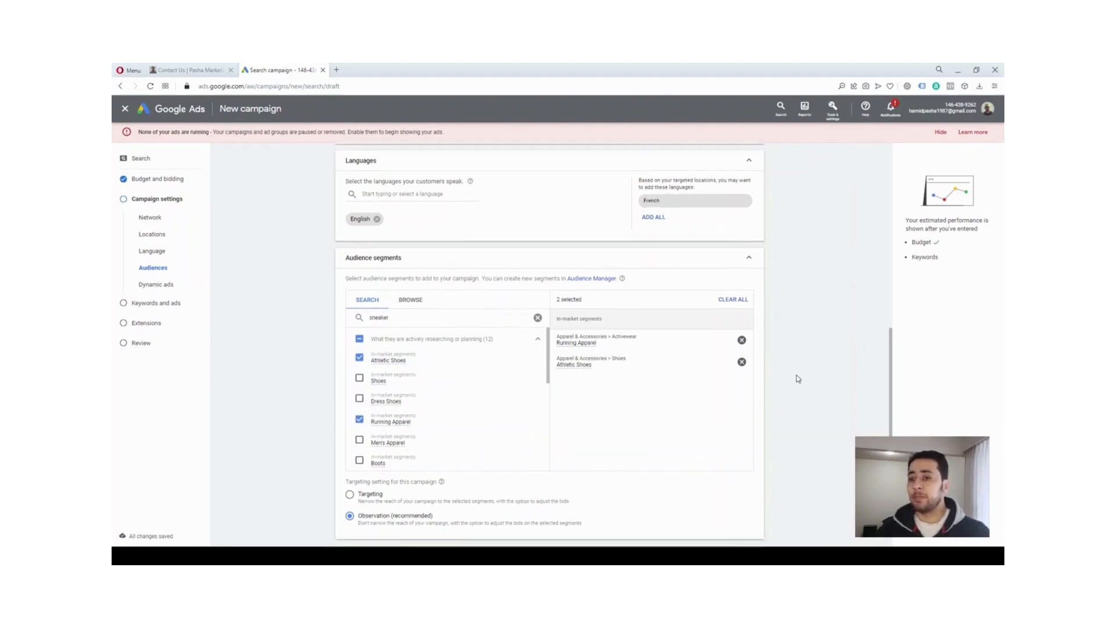
Examine the Dynamic Search Ads setting's domain, language and targeting source options, and collapse the section again
scroll(798, 378, "down", 2)
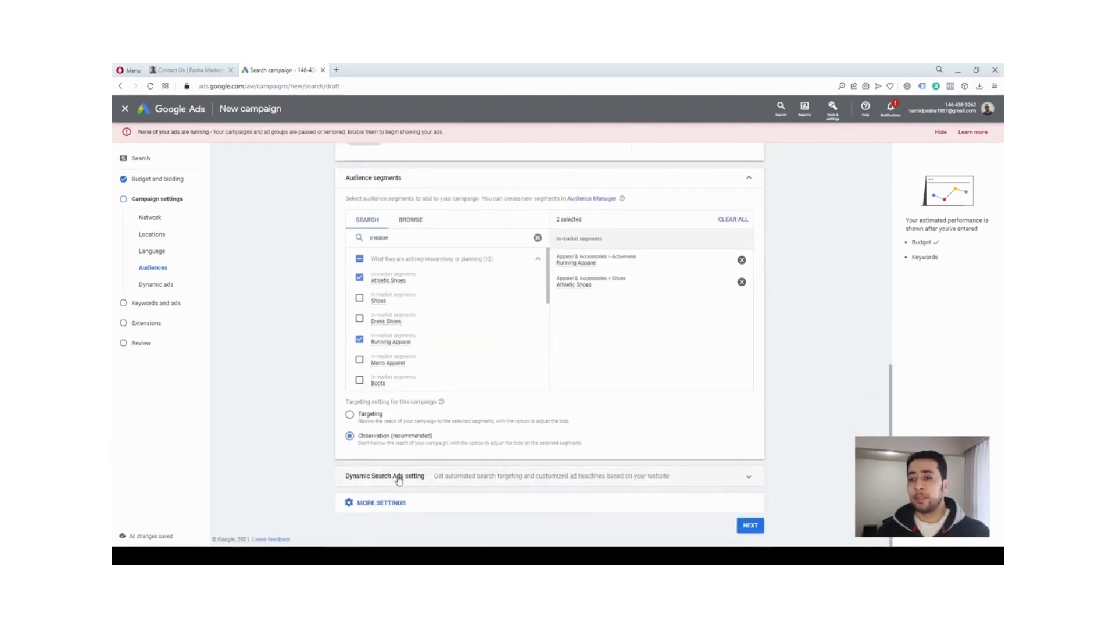
left_click(475, 484)
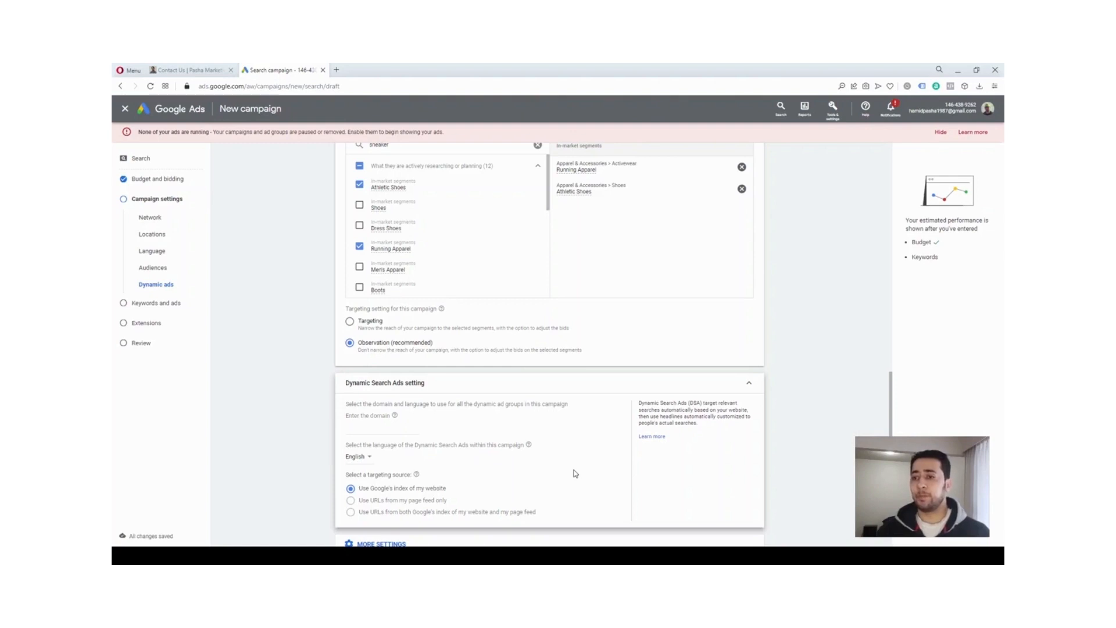
left_click(748, 383)
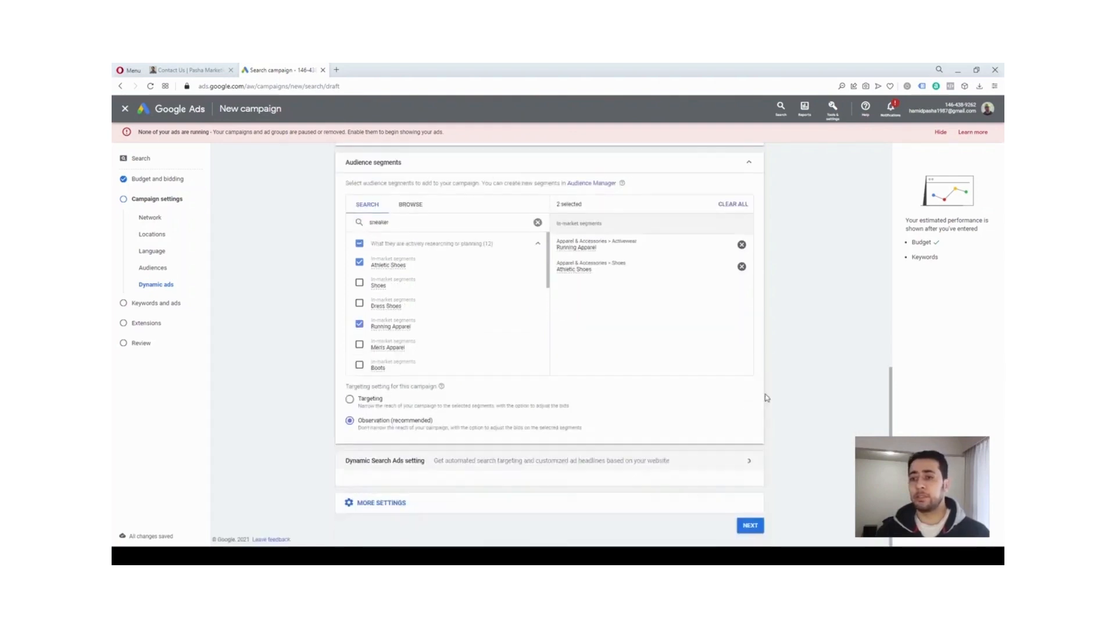
Show the additional campaign settings for start and end dates, ad schedule and campaign URL options
left_click(604, 510)
scroll(604, 510, "up", 2)
scroll(604, 511, "down", 1)
scroll(604, 510, "up", 3)
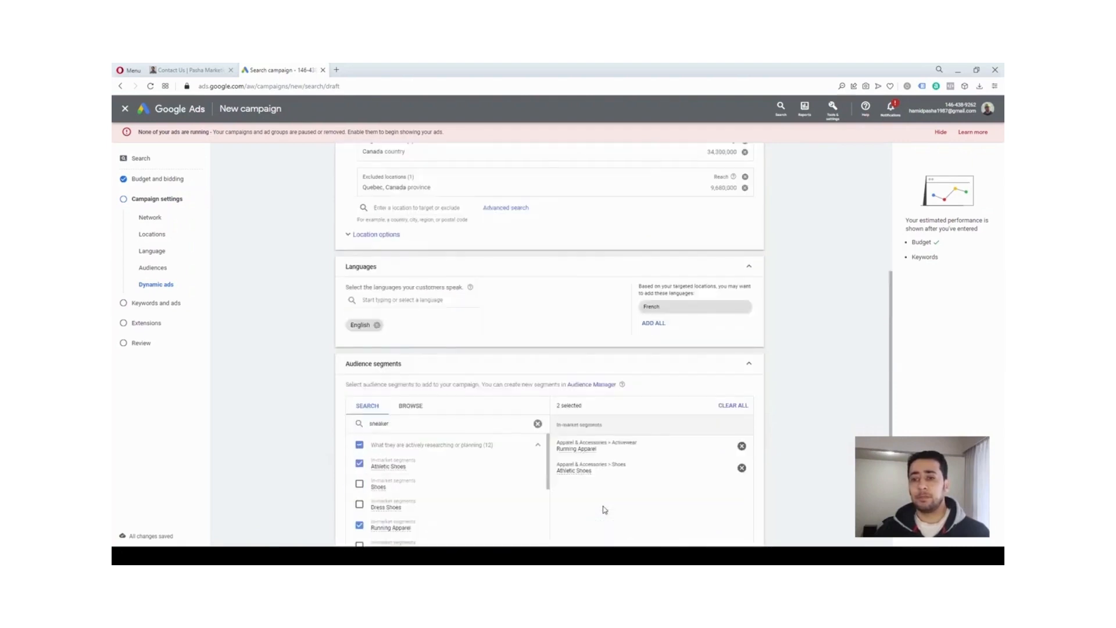
scroll(604, 510, "down", 4)
scroll(604, 511, "down", 3)
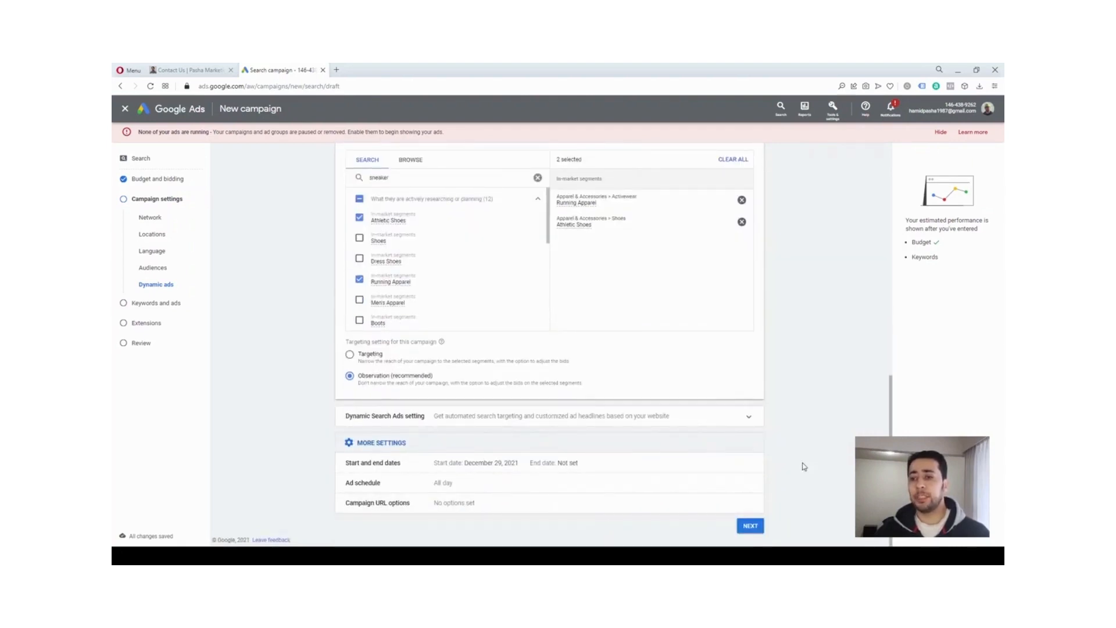
Set the campaign's start date to Dec 30, 2021 and switch its end date option to Select a date
left_click(446, 468)
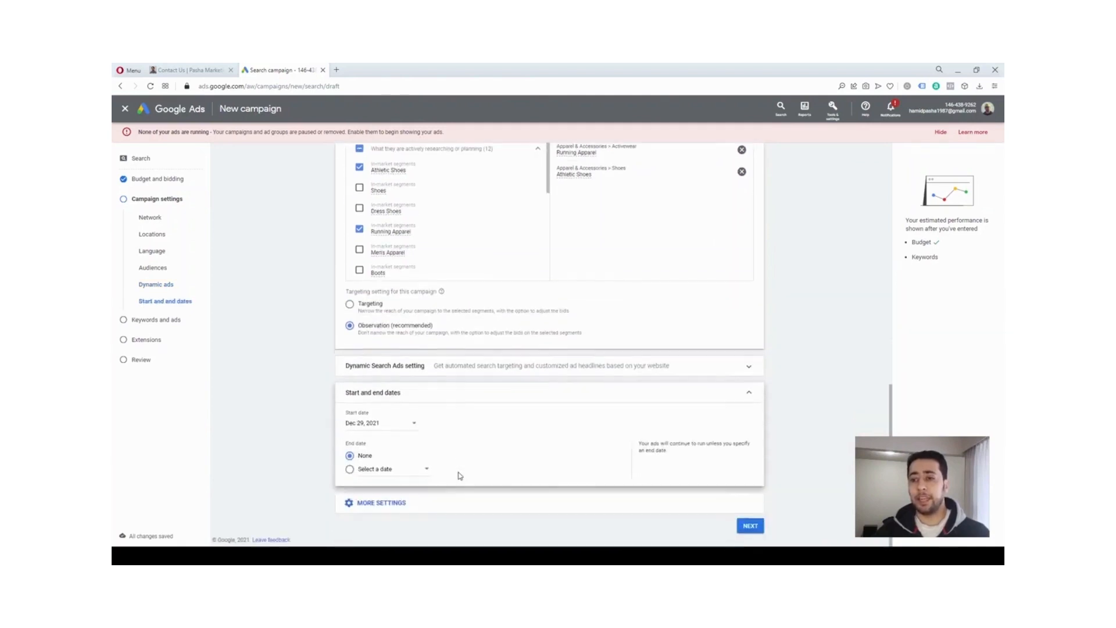
left_click(402, 430)
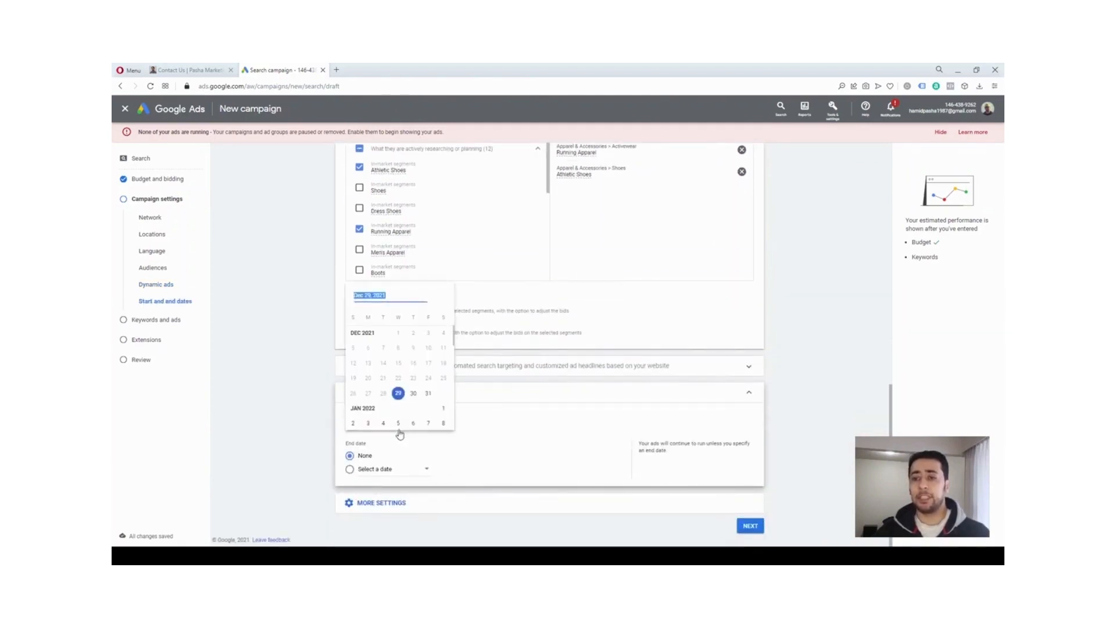
left_click(413, 394)
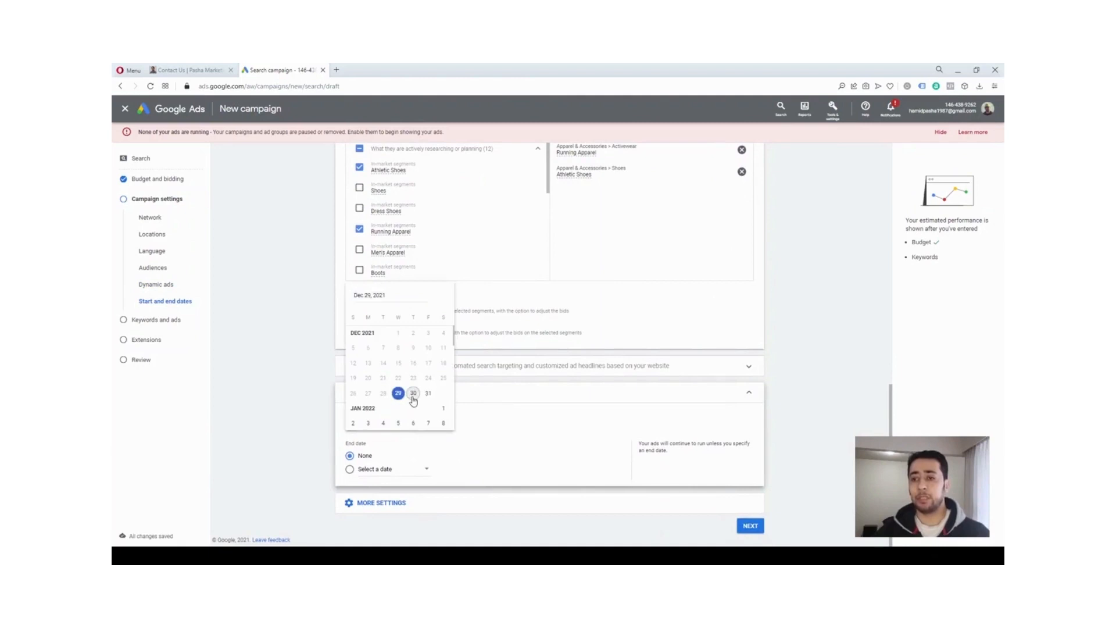
left_click(386, 475)
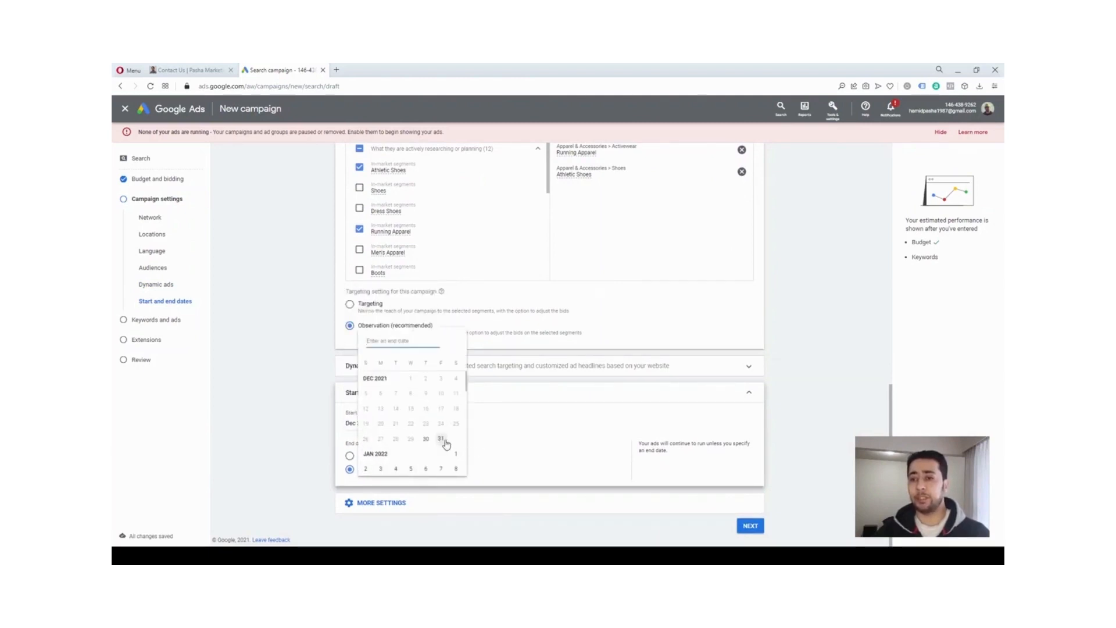
left_click(308, 454)
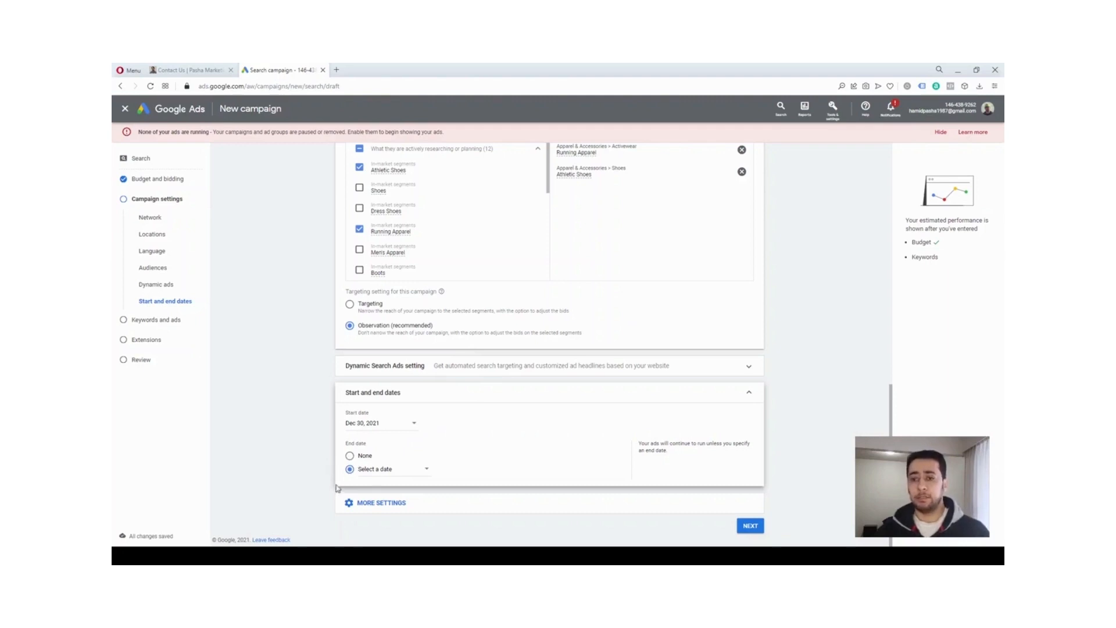
Show the remaining ad schedule and campaign URL settings, and continue to the next stage of the campaign setup
left_click(369, 504)
scroll(309, 488, "down", 1)
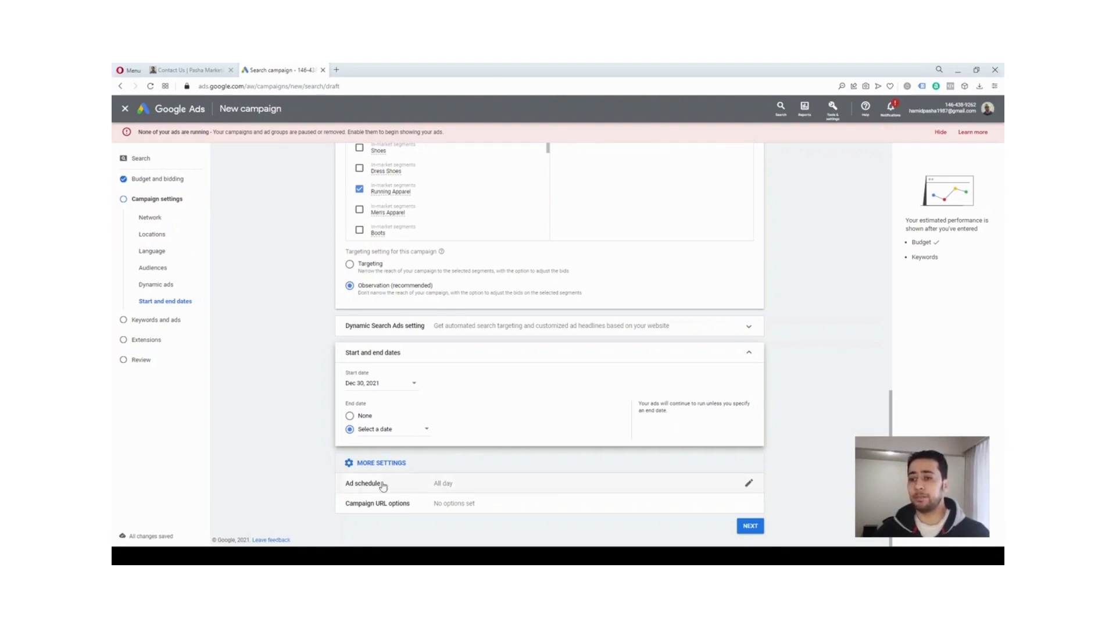
left_click(750, 526)
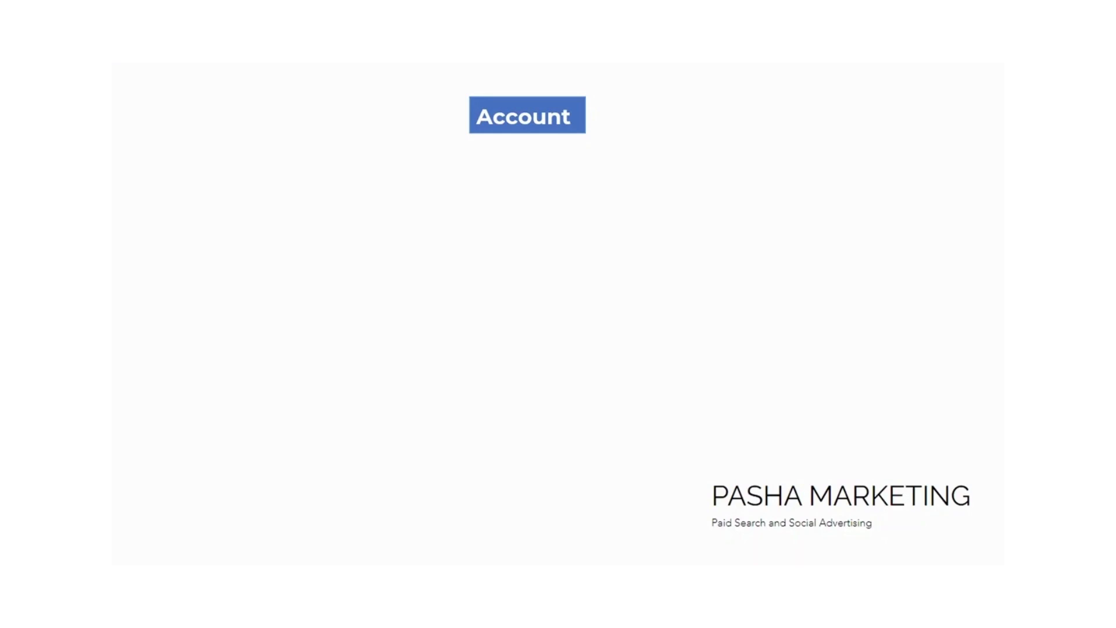
key("Right")
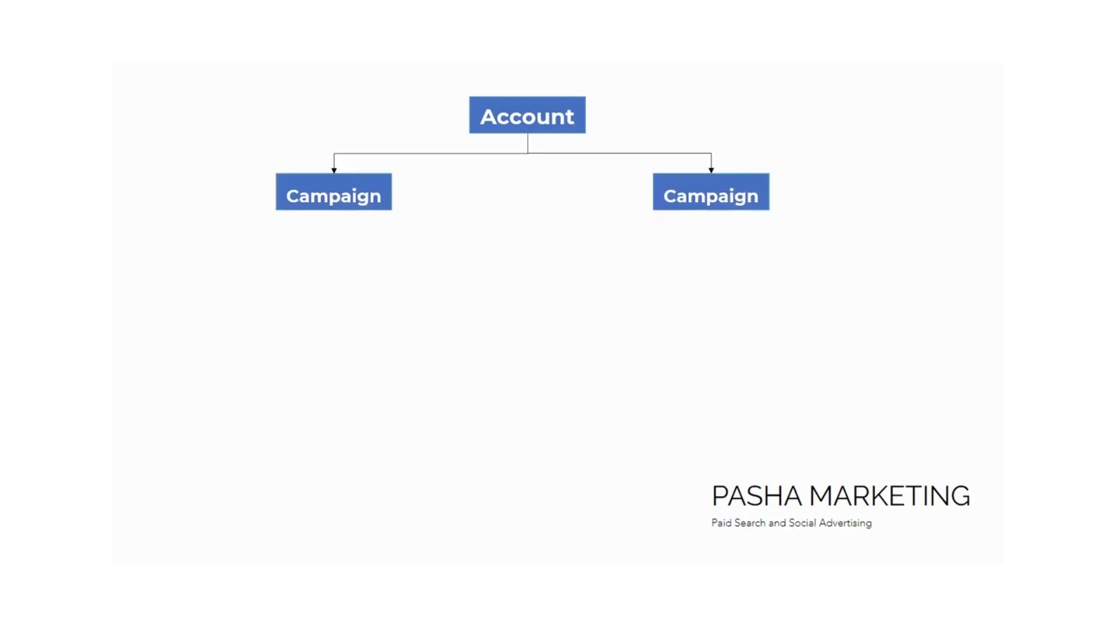